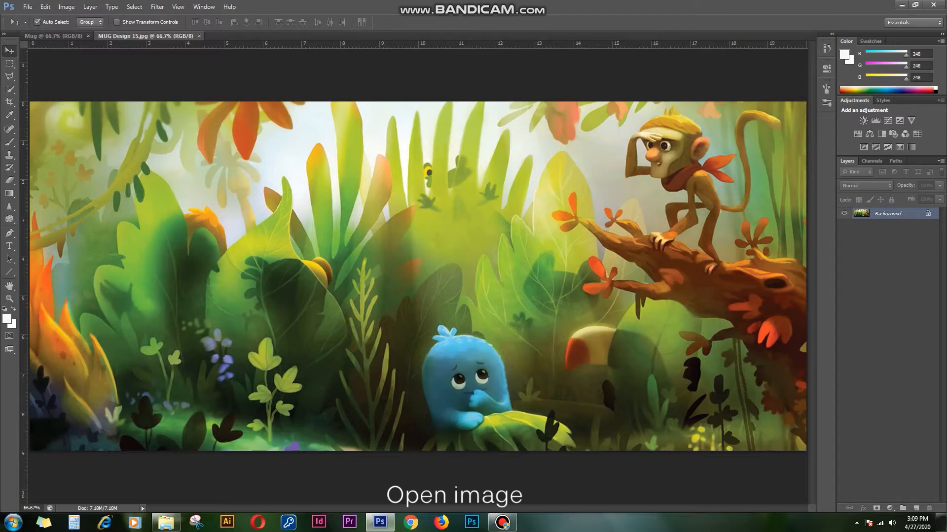
Copy the MUG Design 15 jungle image into the Mug document and position it to cover the whole canvas
left_click_drag(145, 36, 231, 90)
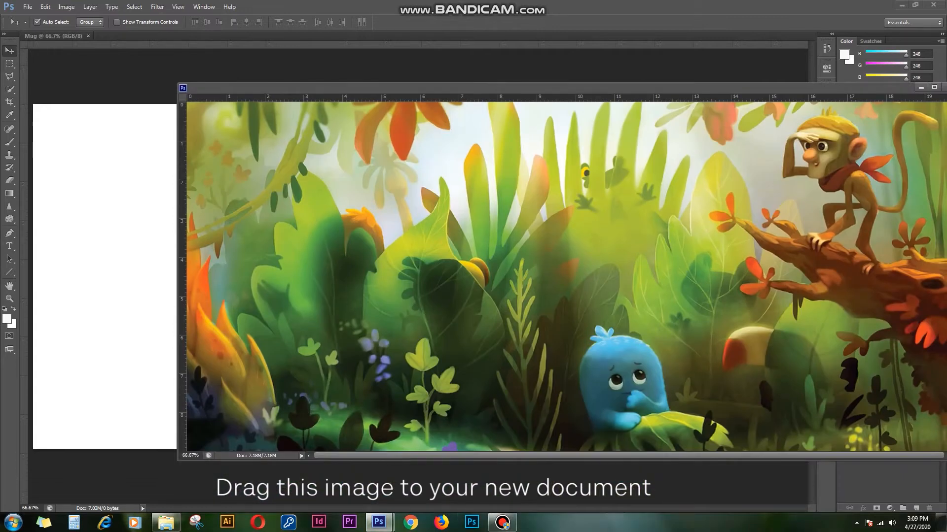
left_click_drag(286, 222, 142, 167)
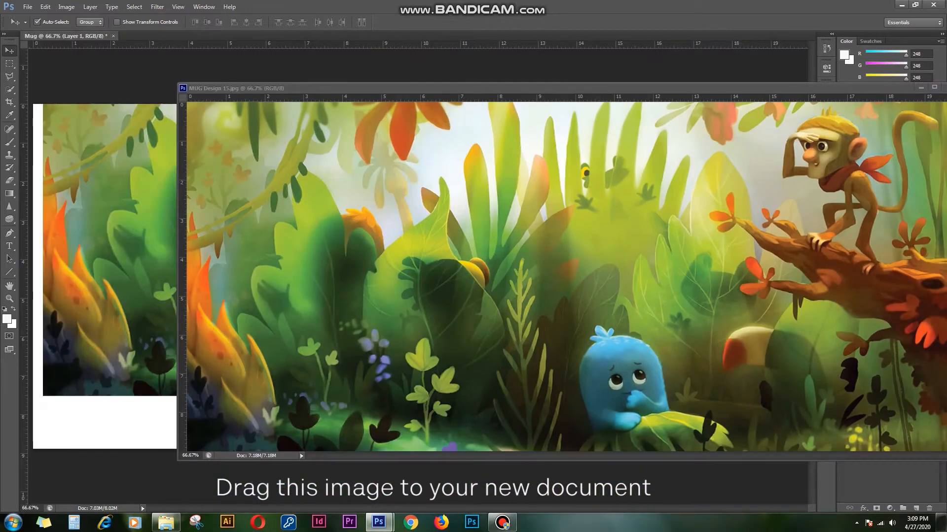
left_click_drag(493, 88, 315, 153)
left_click(774, 153)
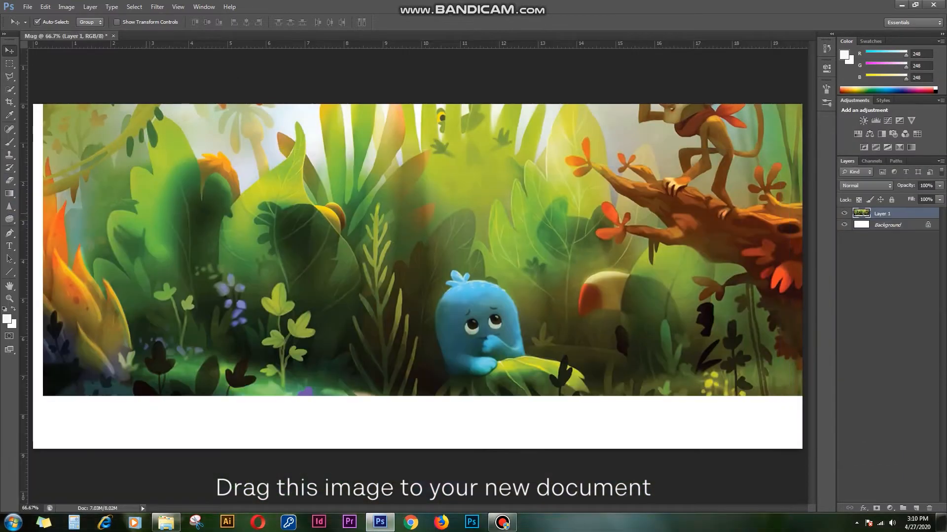
left_click_drag(162, 206, 147, 261)
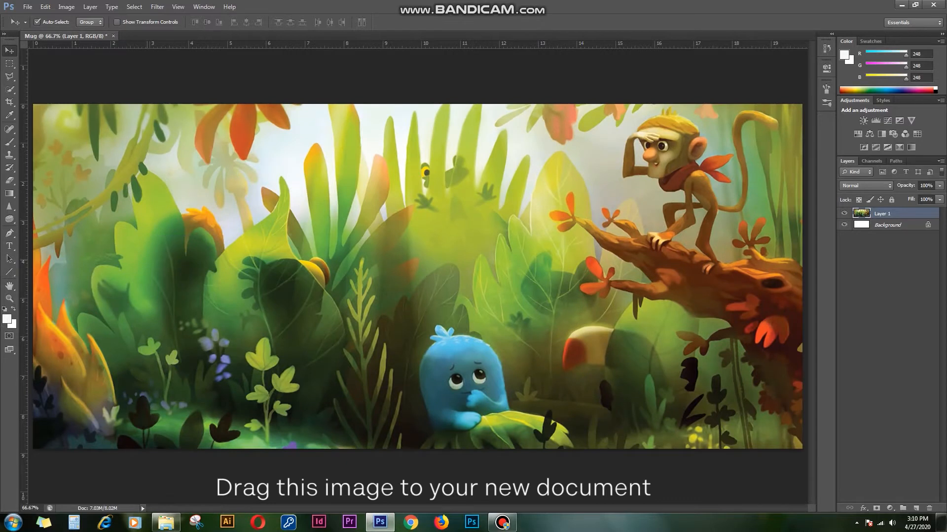
Open the frame image, copy its Polaroid frame into the Mug document, close the source file and place the frame over the canvas's right half
left_click(27, 7)
left_click(40, 27)
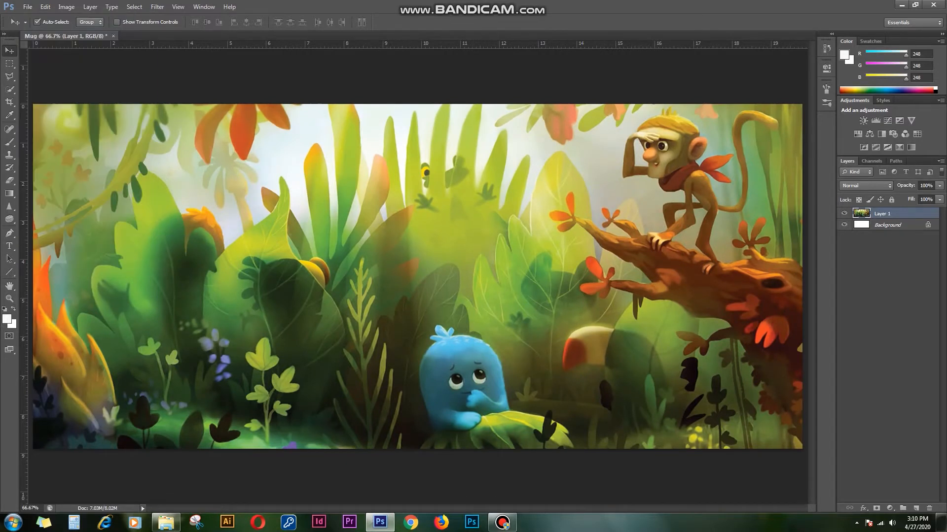
double_click(135, 68)
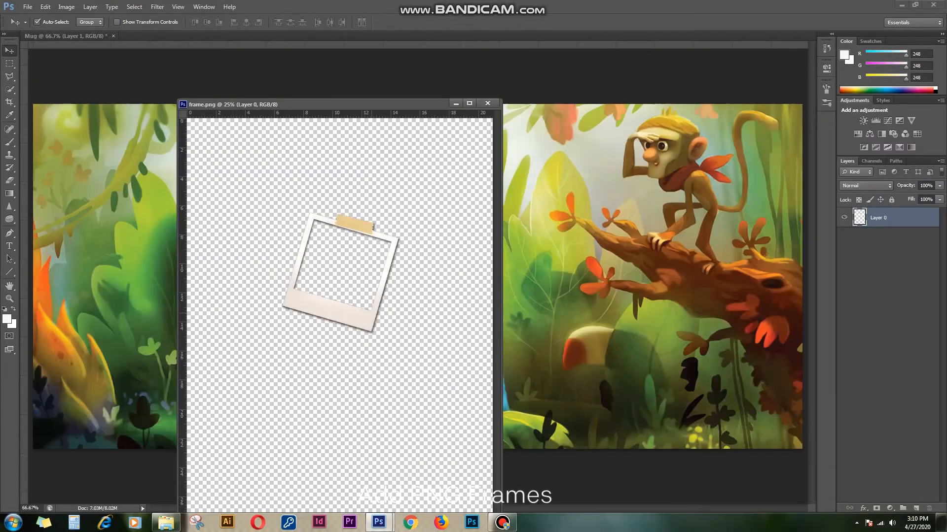
left_click_drag(340, 266, 567, 222)
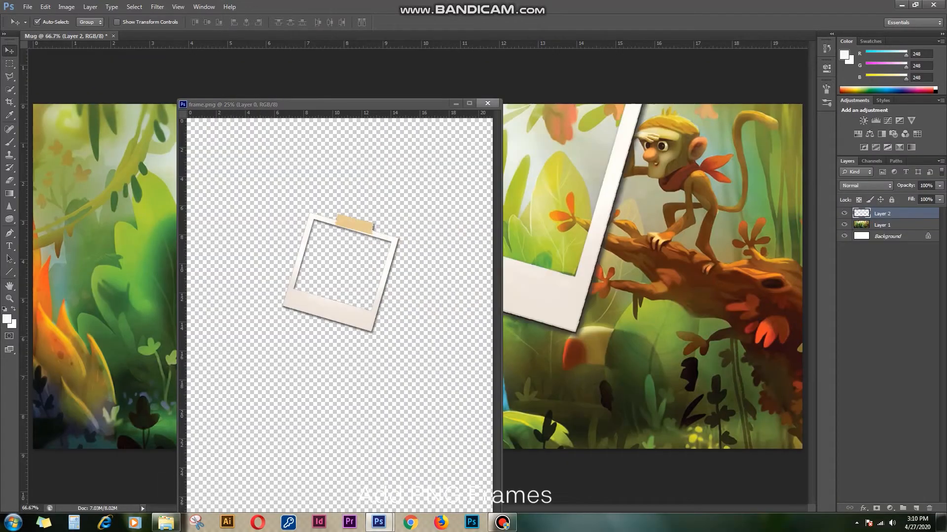
left_click(487, 103)
left_click_drag(534, 299, 602, 374)
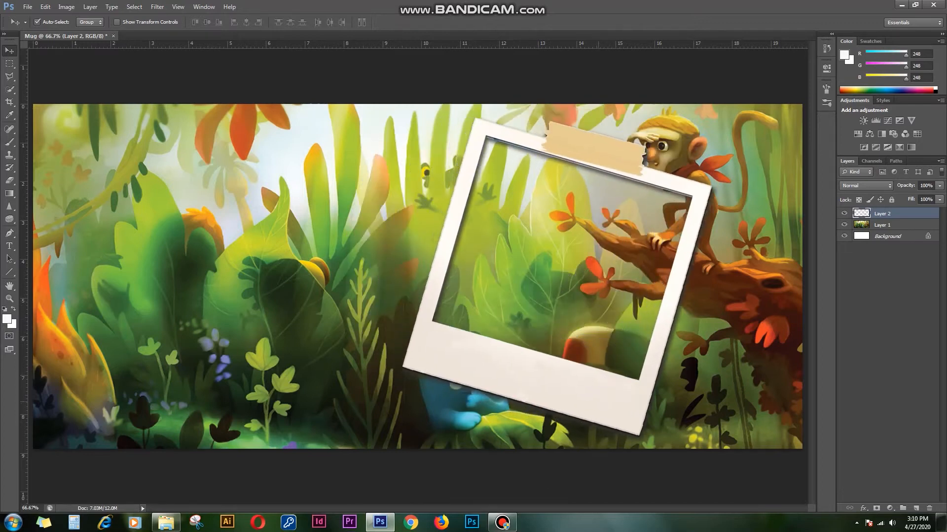
Duplicate the Polaroid frame layer and flip the copy horizontally
left_click_drag(905, 213, 916, 507)
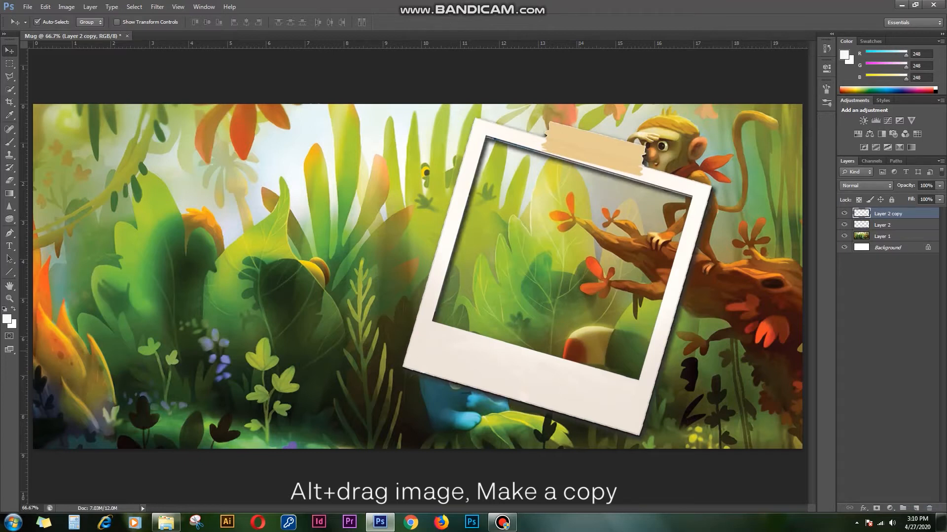
left_click_drag(491, 328, 318, 313)
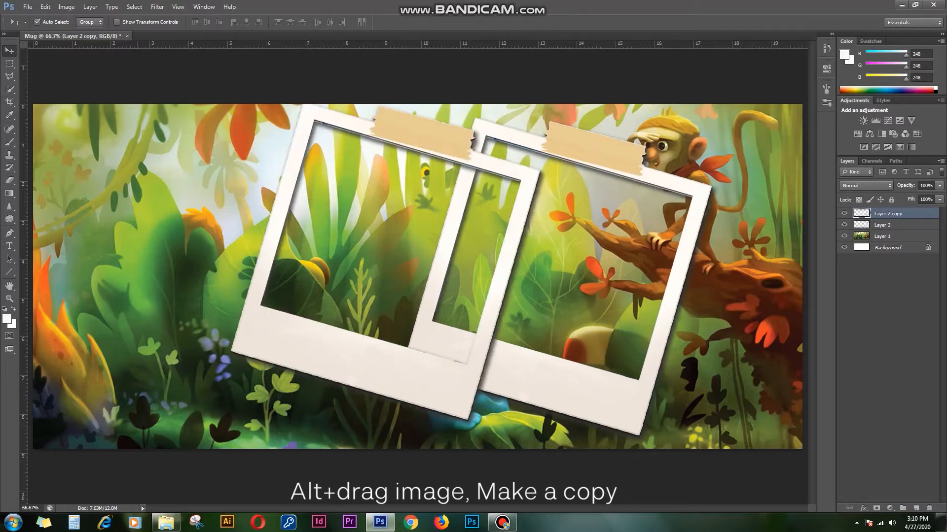
key("ctrl+t")
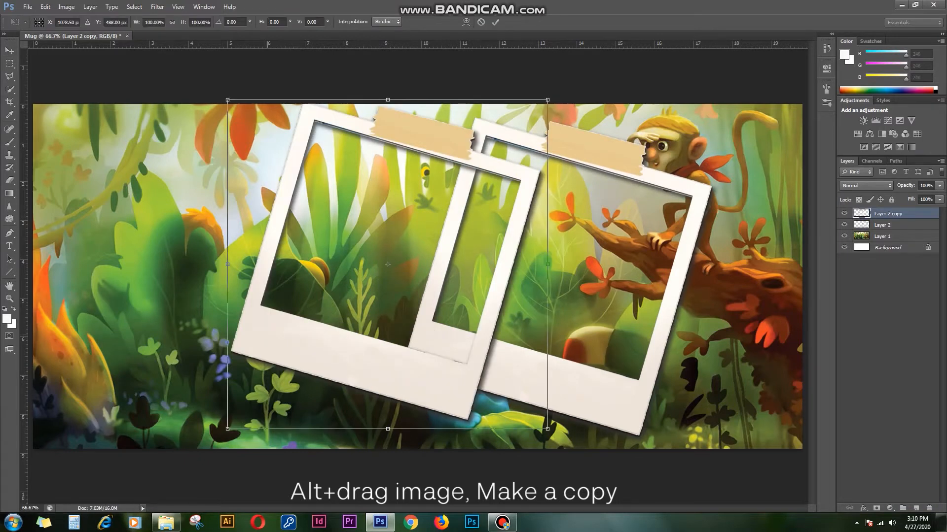
right_click(254, 334)
left_click(290, 481)
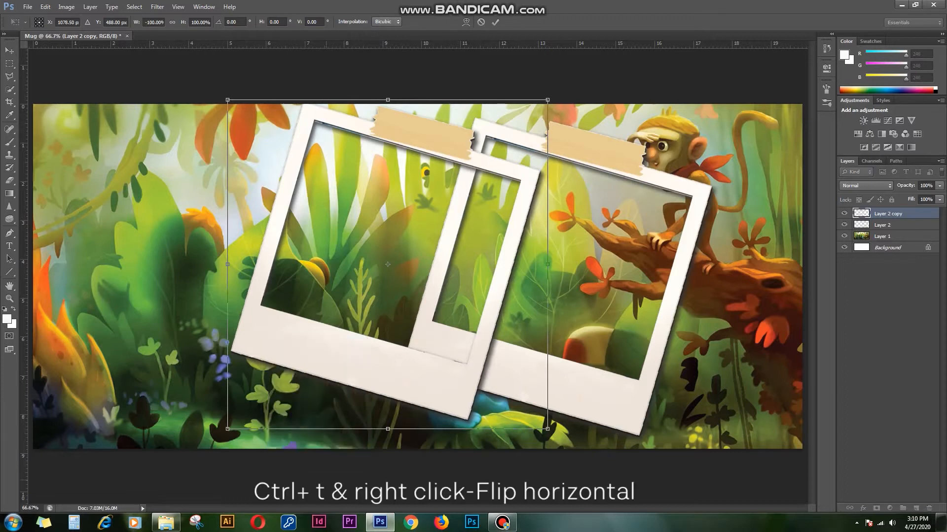
Place the flipped frame on the canvas's left half, rotated about half a degree, and shift the original frame slightly to the right
left_click_drag(528, 319, 390, 321)
left_click_drag(249, 265, 238, 276)
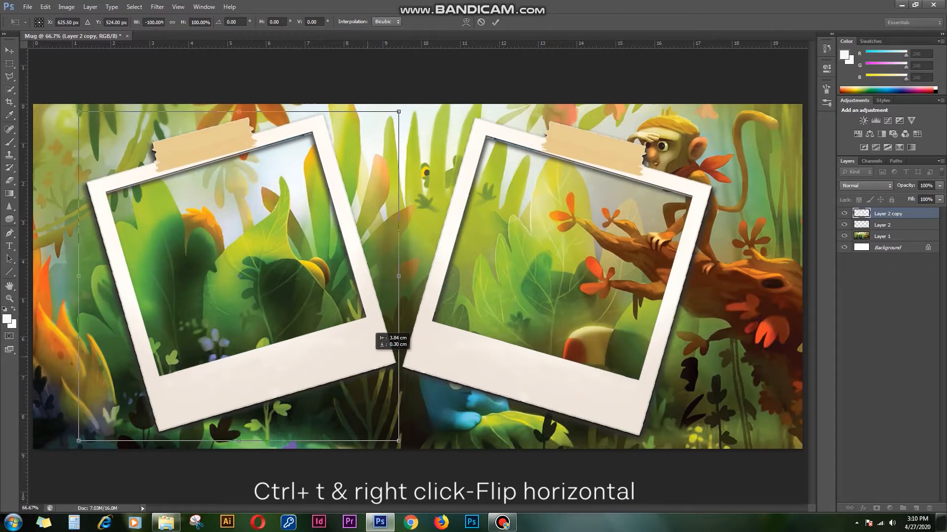
left_click_drag(368, 357, 369, 354)
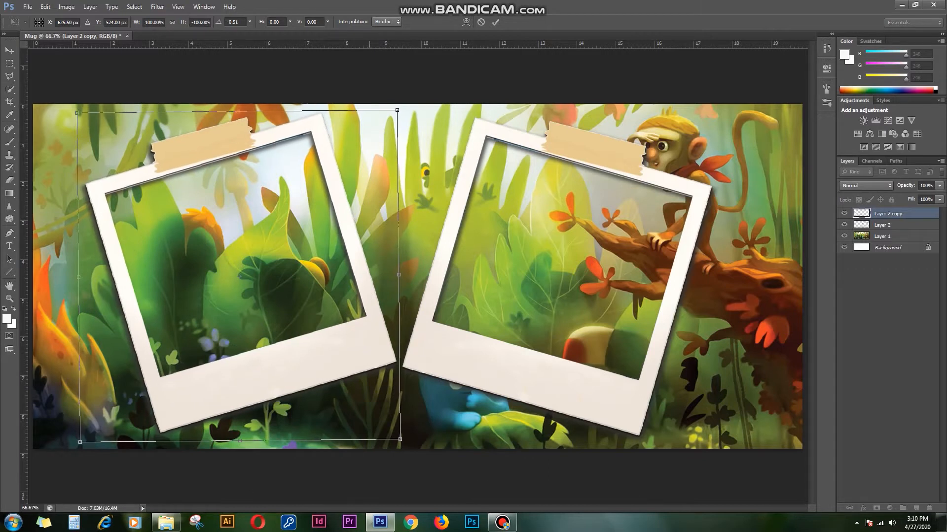
key("Return")
left_click_drag(476, 338, 497, 341)
Open the girl1 and girl2 photos together from the YOUTUBE folder
left_click(27, 6)
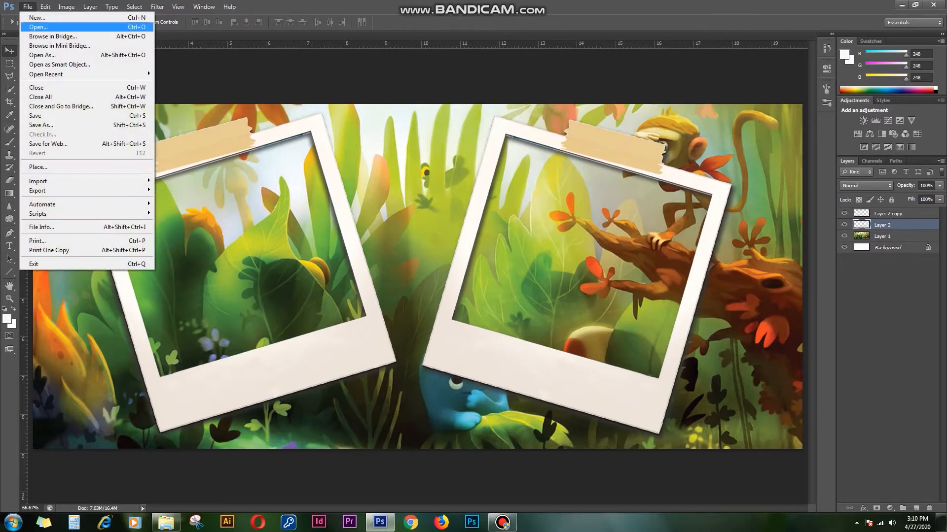
left_click(38, 27)
left_click(187, 62)
left_click(238, 63, "ctrl")
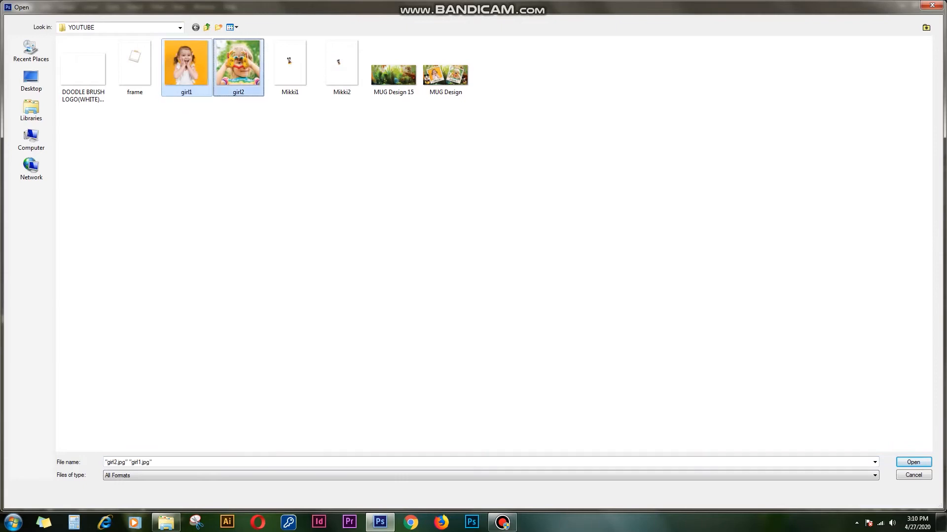
key("Return")
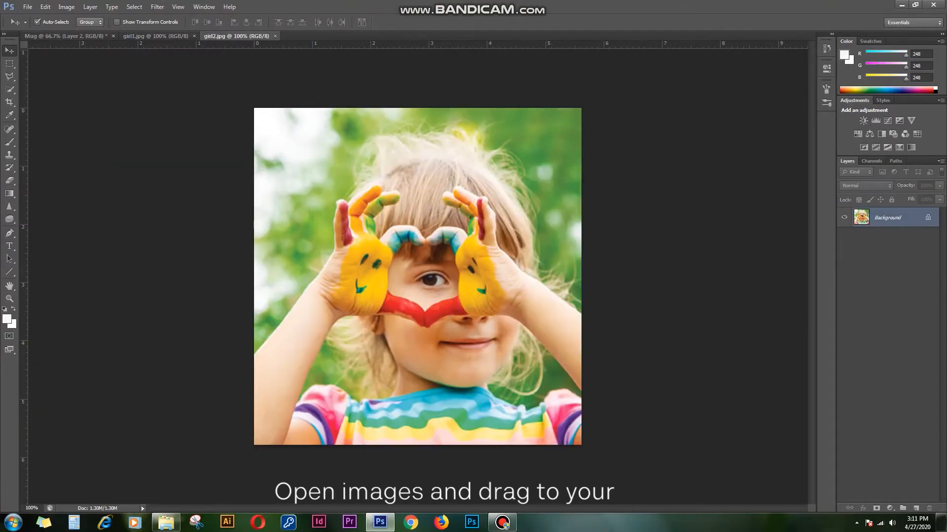
Float both photo windows, copy the girl1 photo into the Mug document beneath the left frame, and close girl1.jpg
left_click_drag(155, 36, 176, 66)
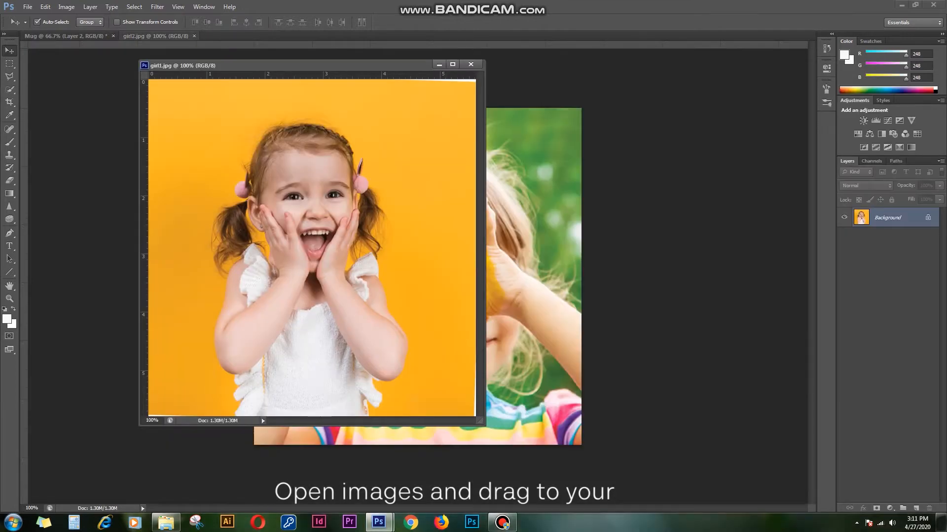
left_click_drag(156, 36, 217, 97)
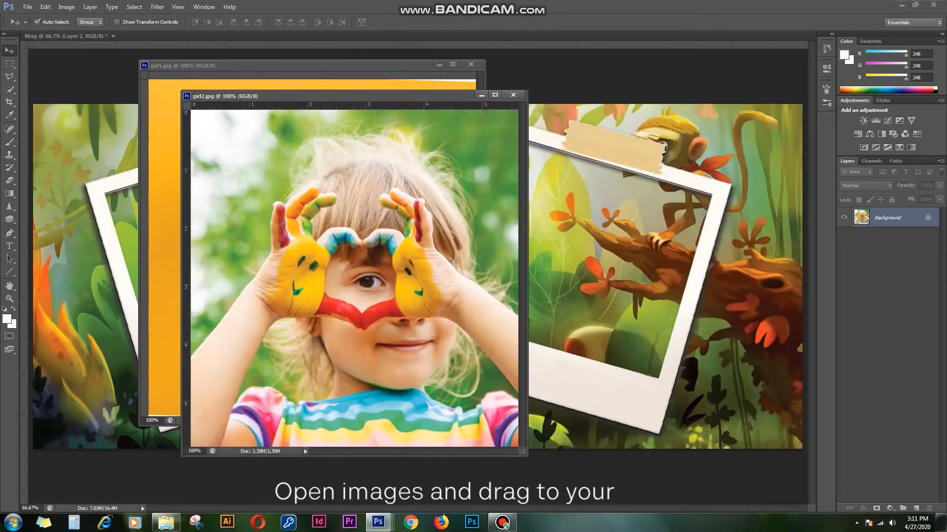
left_click_drag(296, 97, 538, 111)
left_click(296, 65)
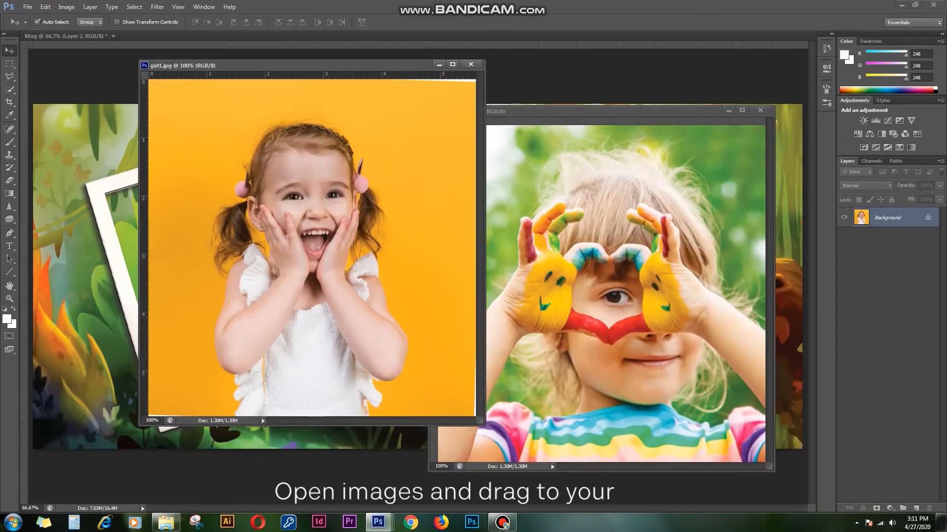
left_click_drag(296, 65, 434, 87)
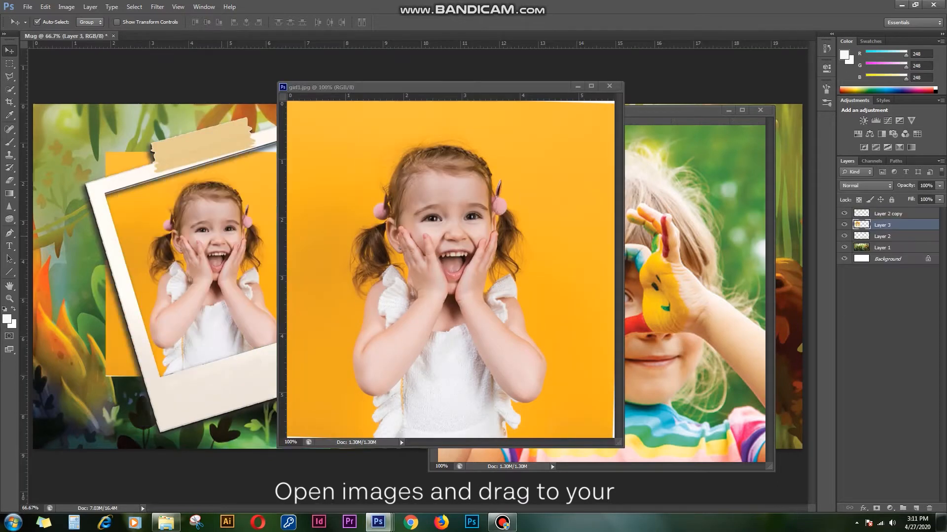
left_click(609, 85)
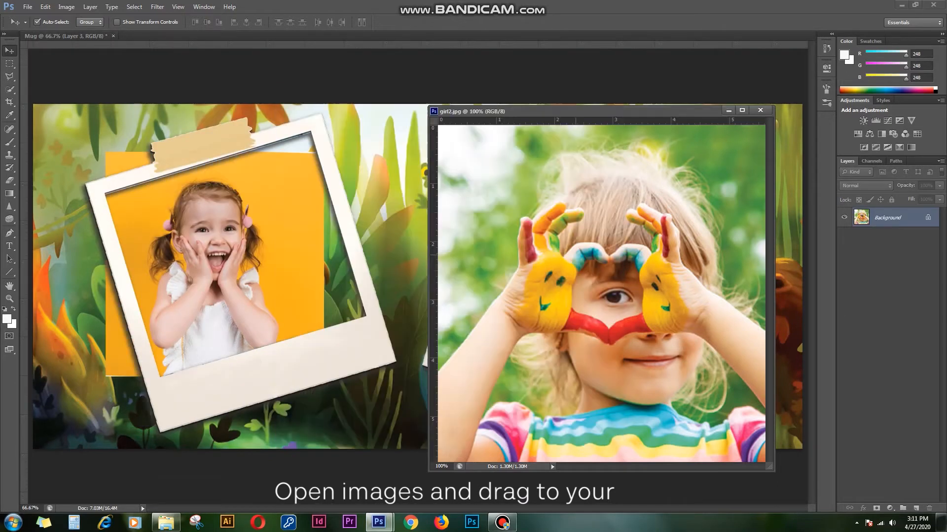
Copy the girl2 photo into the Mug document, close girl2.jpg and move the photo toward the right frame
left_click_drag(514, 256, 398, 262)
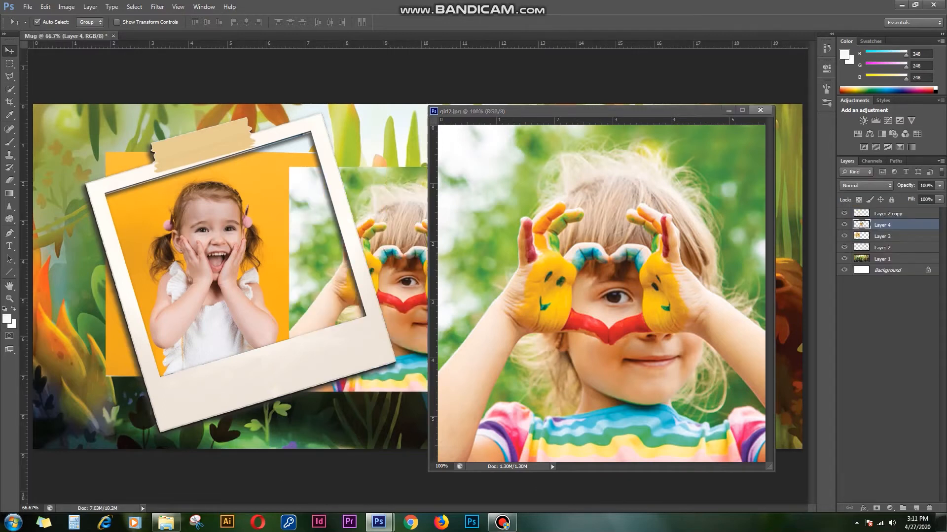
left_click(759, 110)
left_click_drag(496, 229, 600, 231)
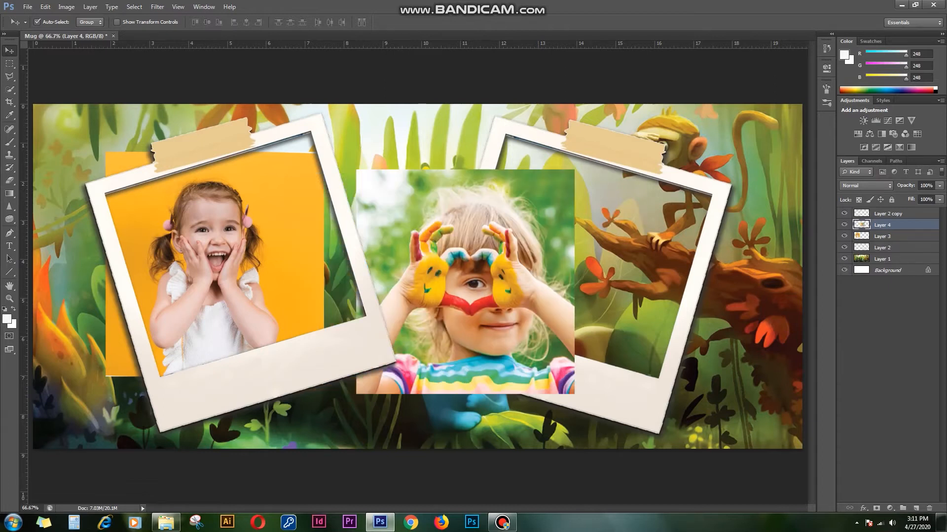
Send the girl2 photo layer below the right frame's layer and move the photo behind that frame's opening
key("ctrl+bracketleft")
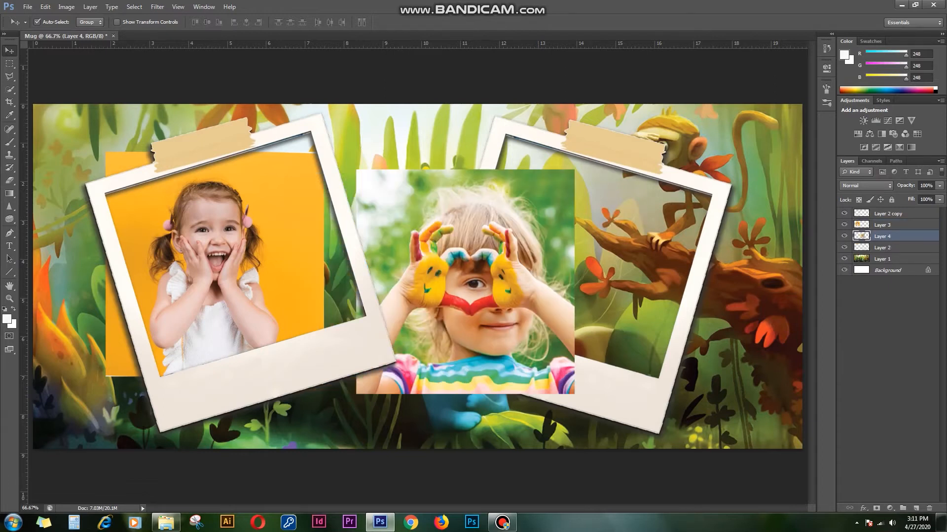
key("ctrl+bracketleft")
left_click_drag(621, 211, 764, 224)
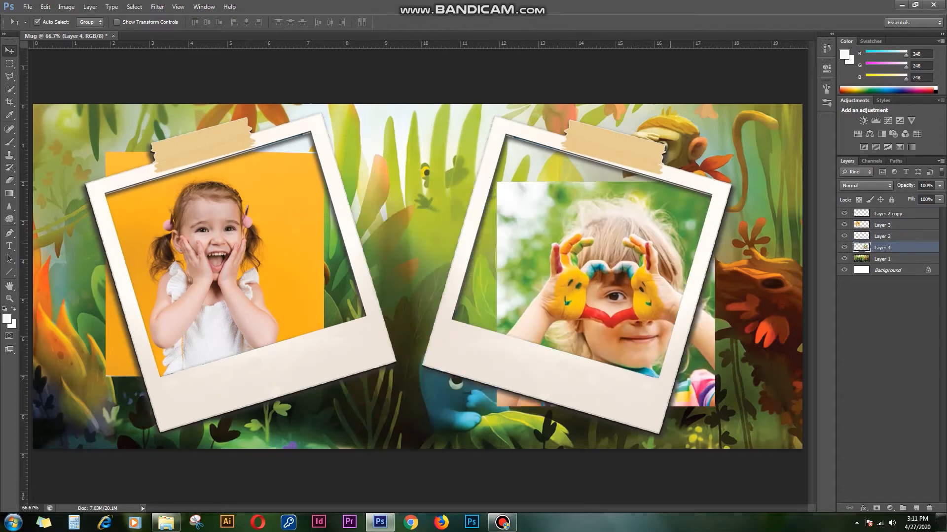
Rotate the girl2 photo about 16.3° clockwise and align it so it fills the right frame's opening
key("ctrl+t")
mouse_move(782, 183)
left_mouse_down()
mouse_move(791, 193)
mouse_move(781, 182)
left_mouse_up()
left_click_drag(606, 295, 581, 266)
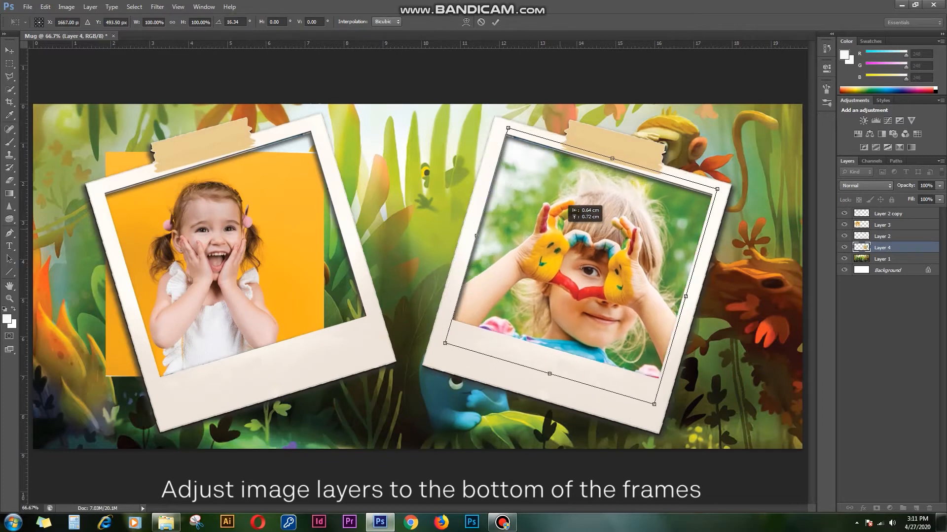
left_click_drag(560, 229, 558, 229)
key("Return")
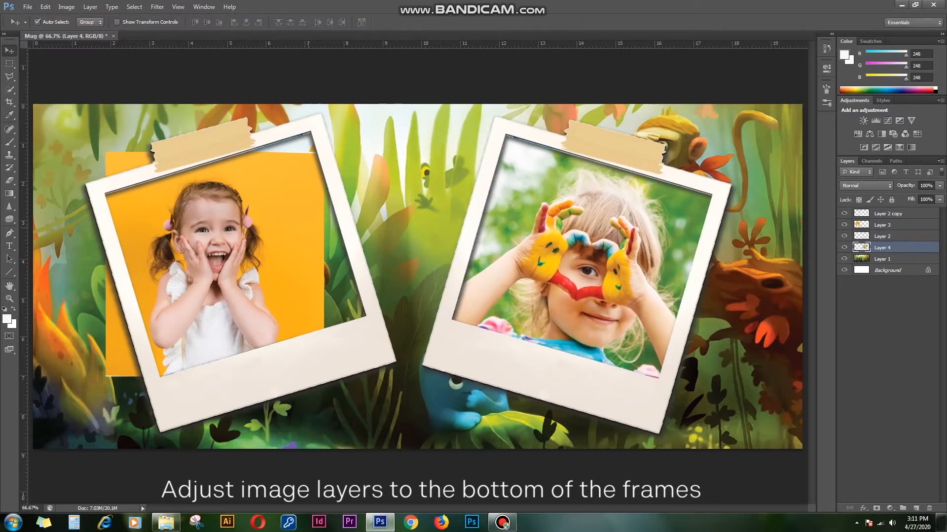
Rotate the girl1 photo about 17.2° counter-clockwise and align it so it fills the left frame's opening
left_click(243, 225)
key("ctrl+t")
left_click_drag(390, 320, 402, 265)
left_click_drag(215, 263, 239, 266)
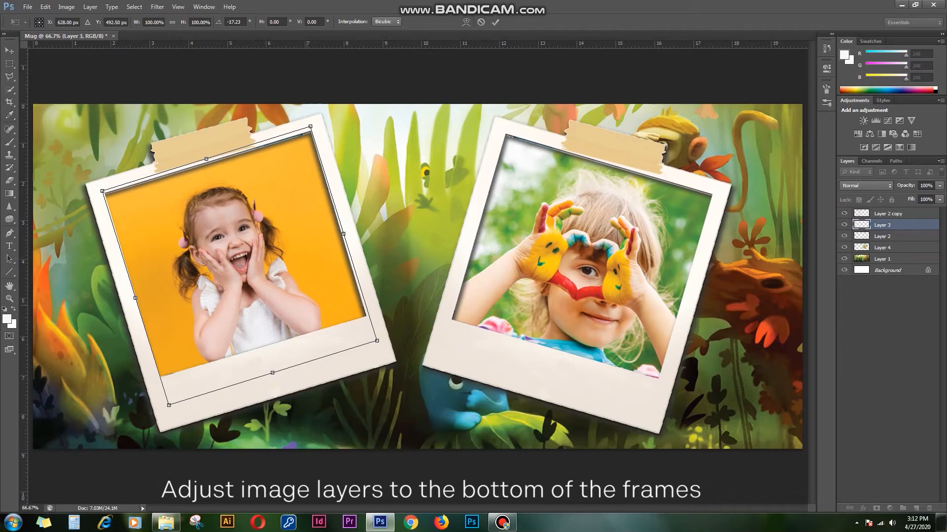
key("Return")
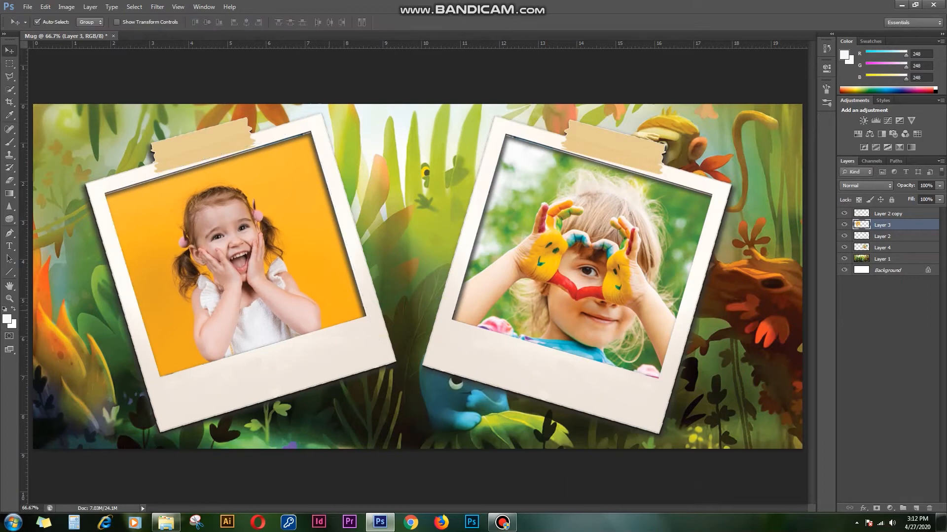
Open the Mikki1 and Mikki2 cartoon images together from the YOUTUBE folder
left_click(28, 7)
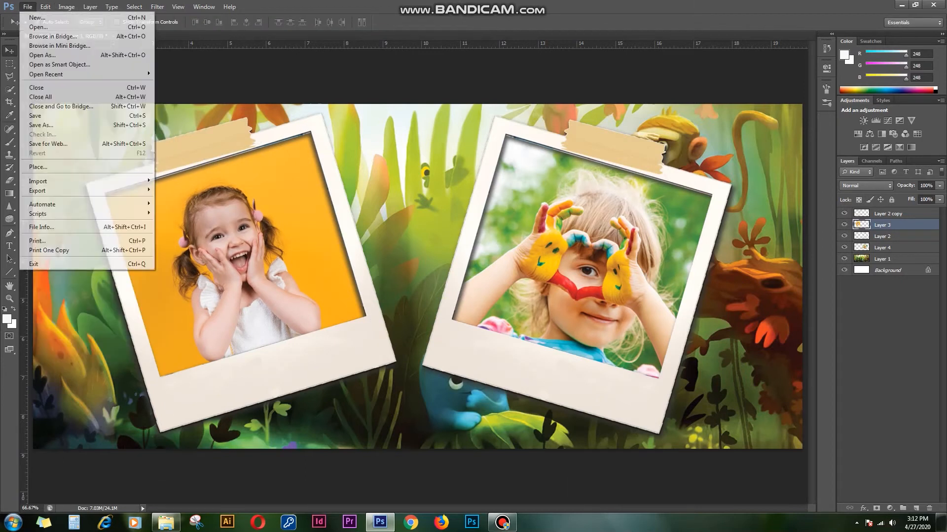
left_click(38, 27)
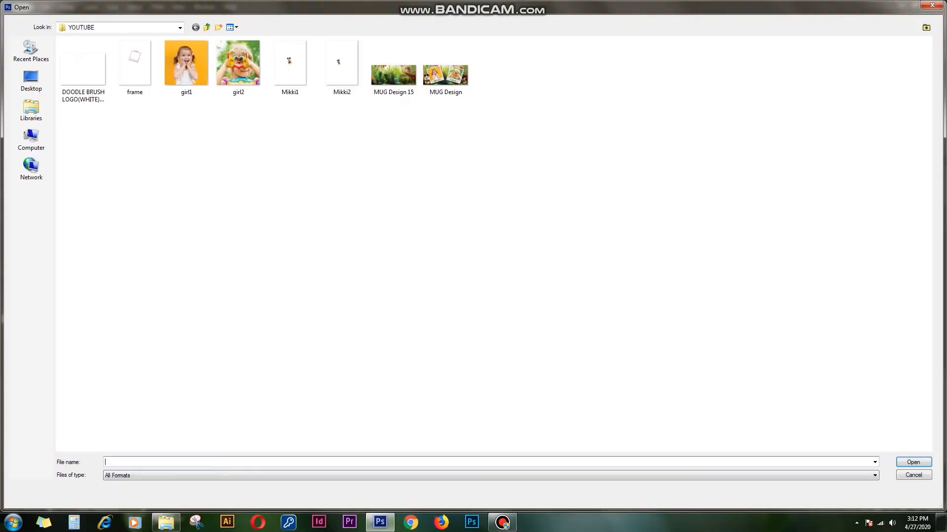
left_click(289, 63)
left_click(341, 63, "ctrl")
left_click(913, 462)
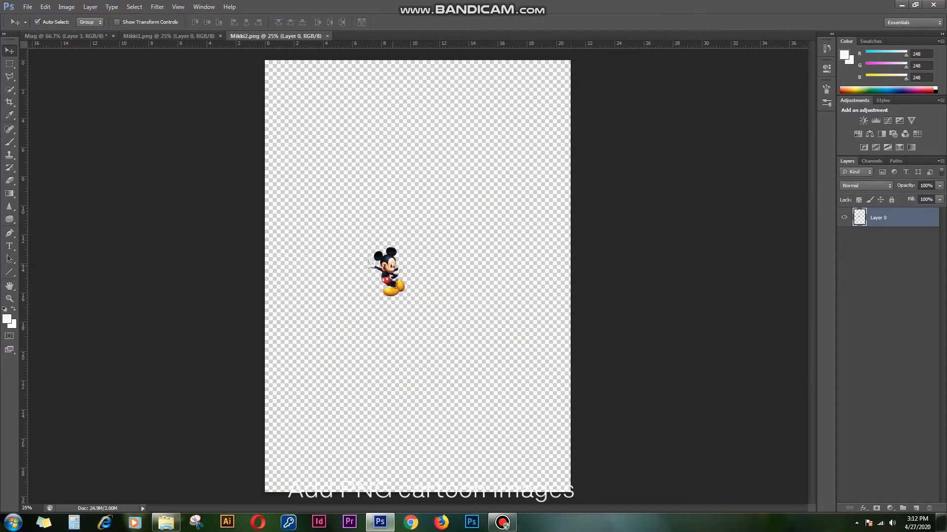
Float both cartoon windows and copy the Mikki1 Mickey Mouse figure into the Mug document over the left photo
left_click_drag(276, 36, 310, 81)
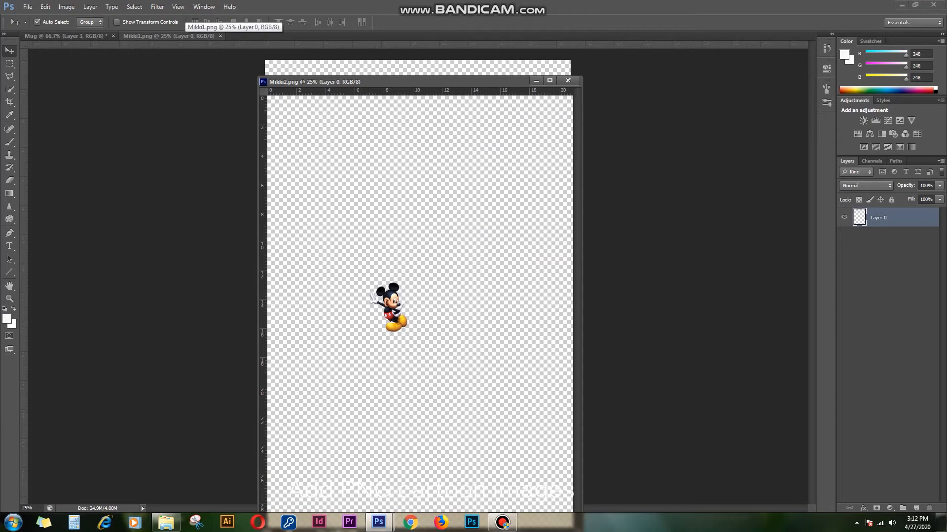
left_click_drag(185, 36, 417, 86)
left_click_drag(510, 318, 184, 327)
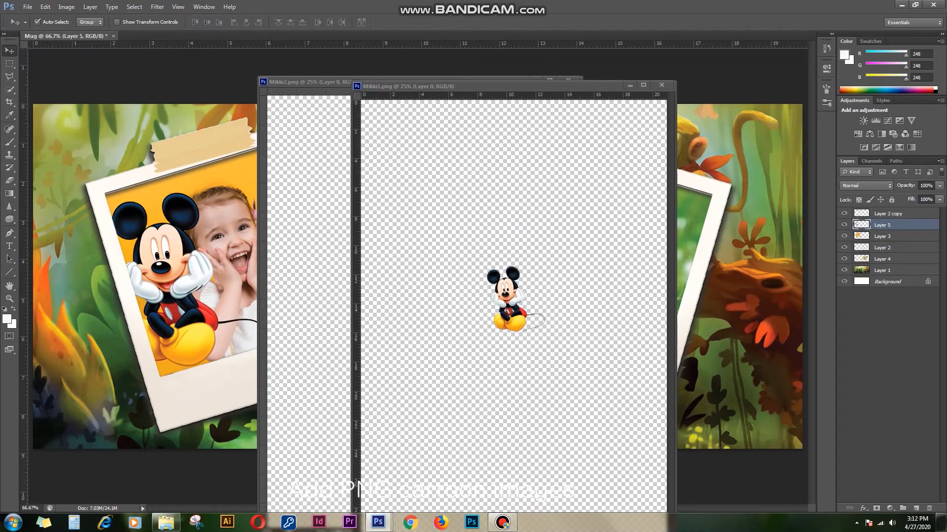
Close the Mikki1 image and copy the Mikki2 Mickey Mouse figure into the Mug document's lower-right corner beside the right frame
left_click(661, 85)
left_click_drag(390, 306, 740, 380)
Move the sitting Mickey Mouse to the design's lower-left corner, overlapping the left frame, and bring its layer to the top of the stack
left_click(144, 284)
left_click_drag(144, 283, 74, 358)
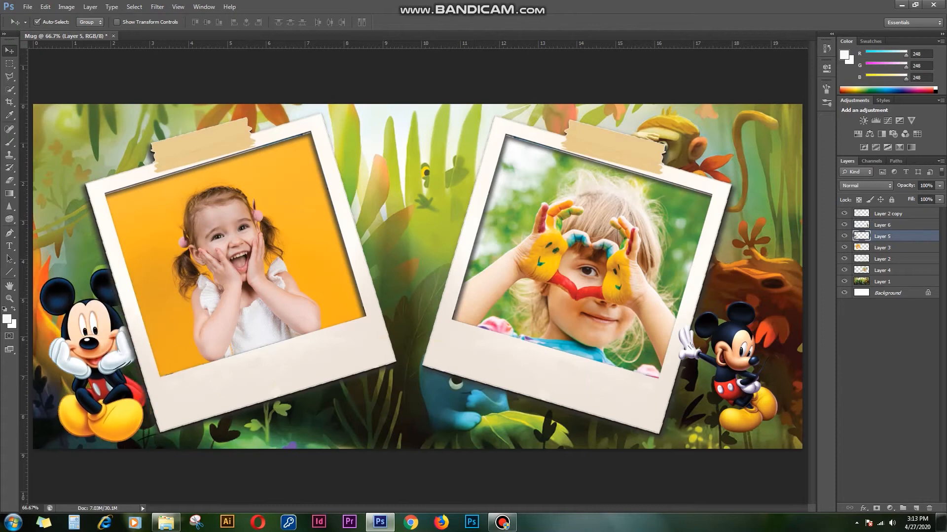
key("ctrl+shift+bracketright")
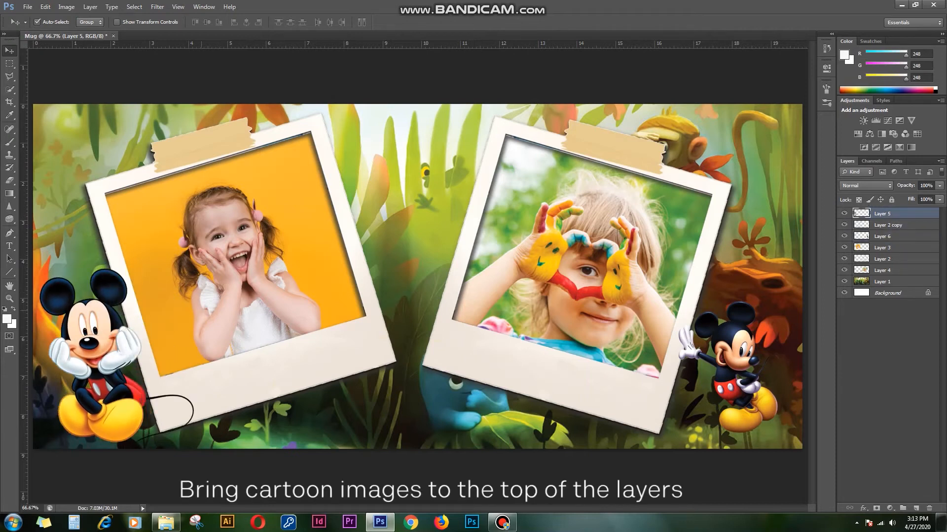
left_click_drag(132, 380, 137, 376)
Add a text box reading "Hello !" on the left frame's lower border and set its font size to 18 pt
left_click(9, 246)
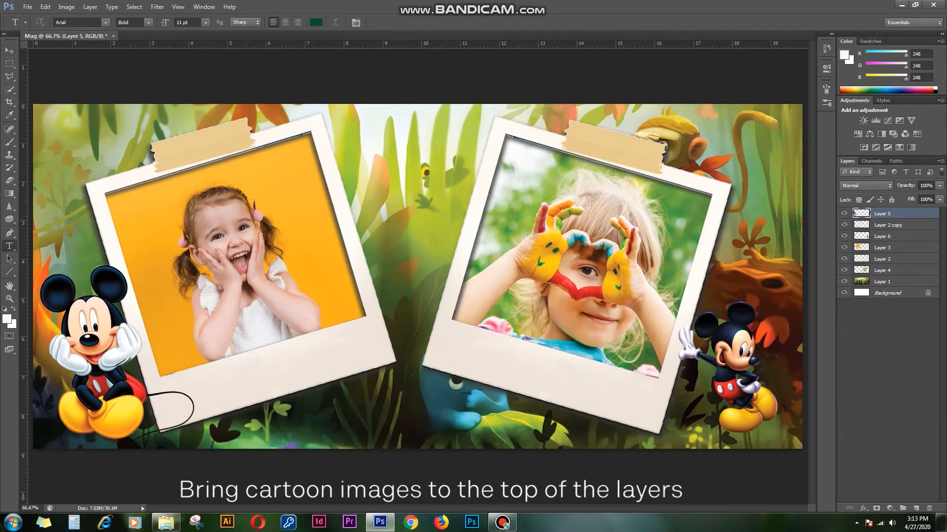
left_click_drag(217, 364, 367, 400)
type("H")
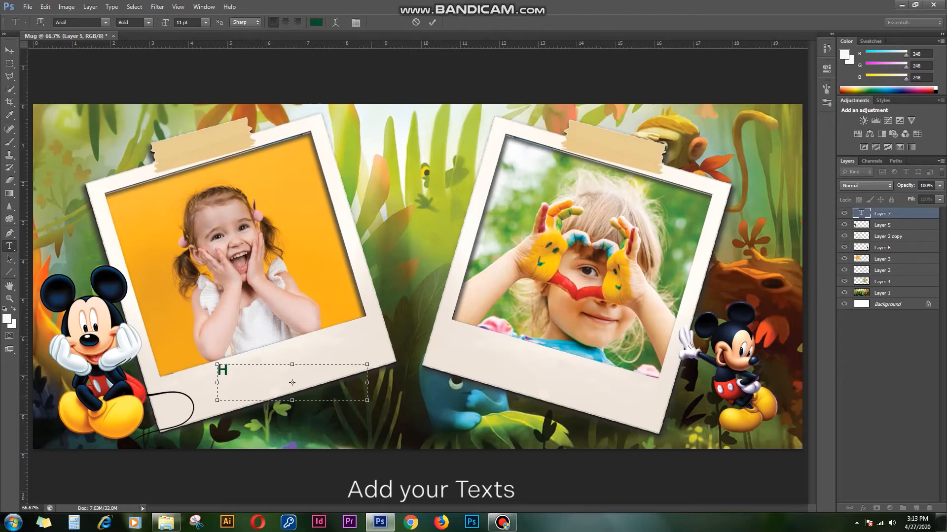
type("ell o !")
key("ctrl+a")
left_click(188, 22)
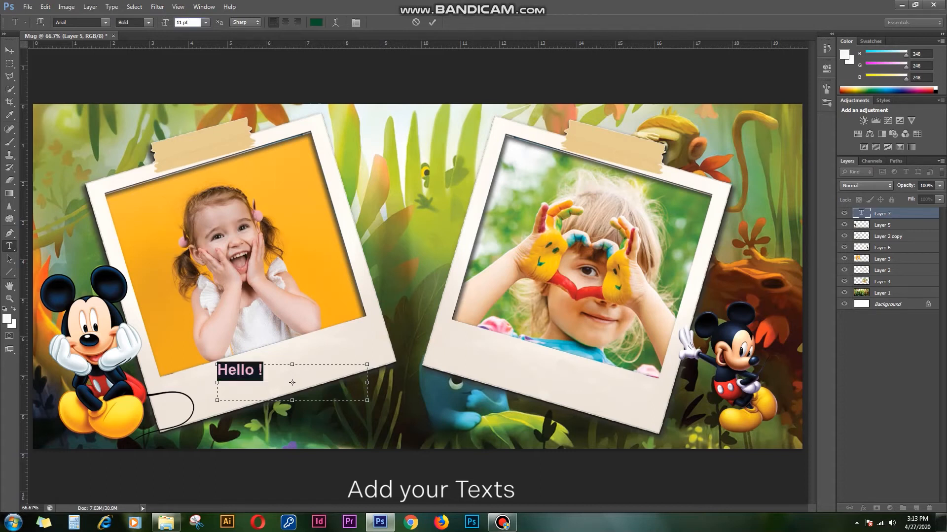
left_click(205, 22)
left_click(197, 124)
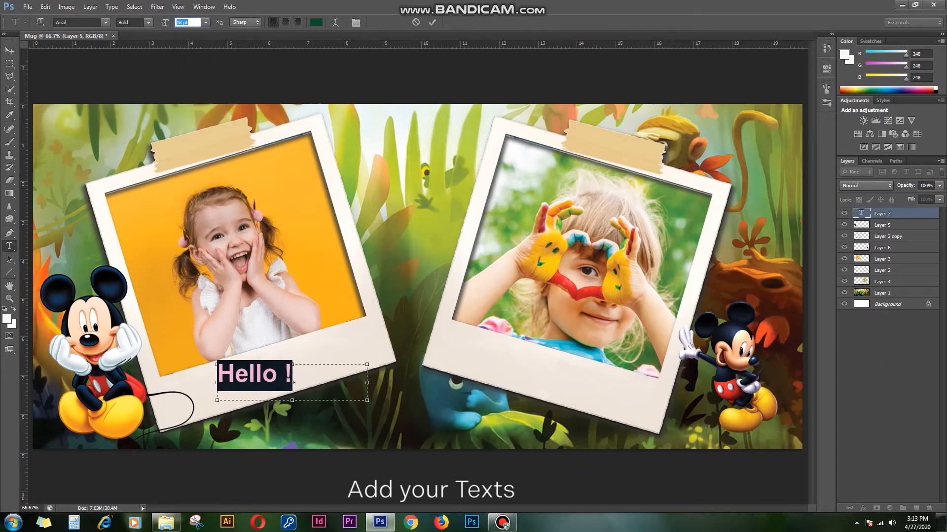
Rotate the "Hello !" text counter-clockwise to match the left frame's tilt and position it on the frame's lower border
left_click_drag(381, 402, 386, 373)
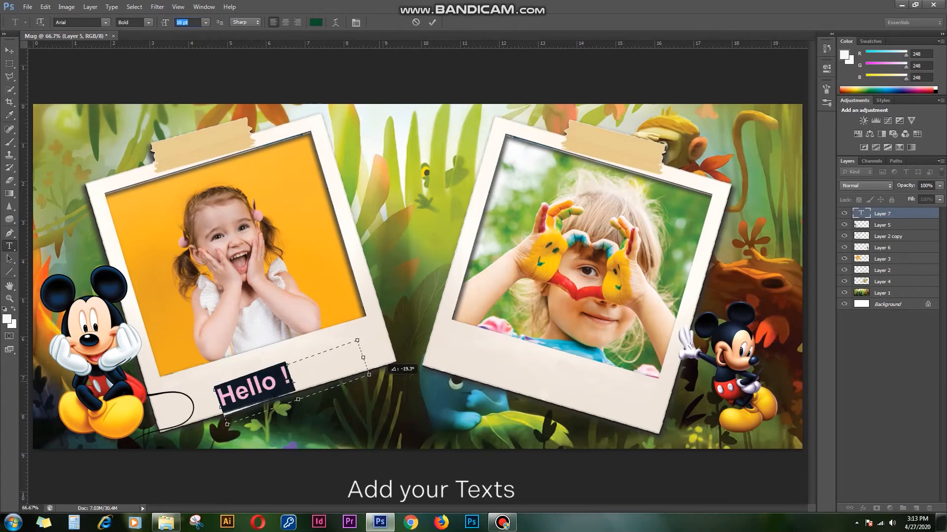
left_click(9, 50)
mouse_move(253, 373)
left_mouse_down()
mouse_move(271, 356)
mouse_move(258, 377)
left_mouse_up()
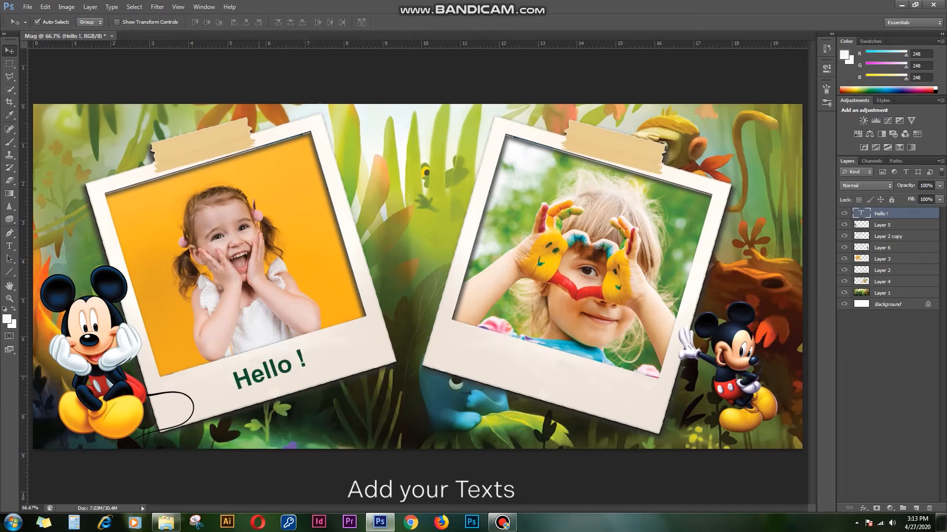
key("ctrl+t")
left_click_drag(405, 379, 404, 384)
key("Return")
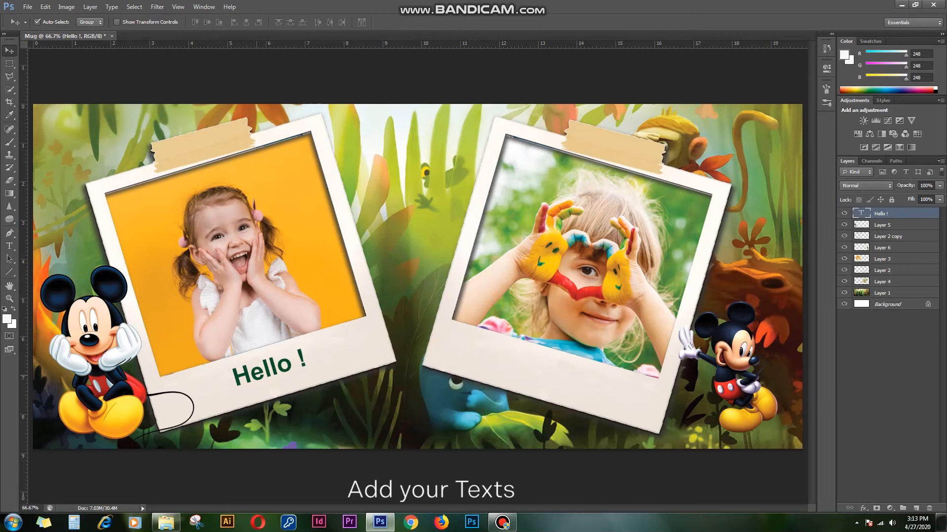
left_click_drag(259, 378, 255, 381)
Add an 18 pt text box reading "Friends..." on the right frame's lower border
key("t")
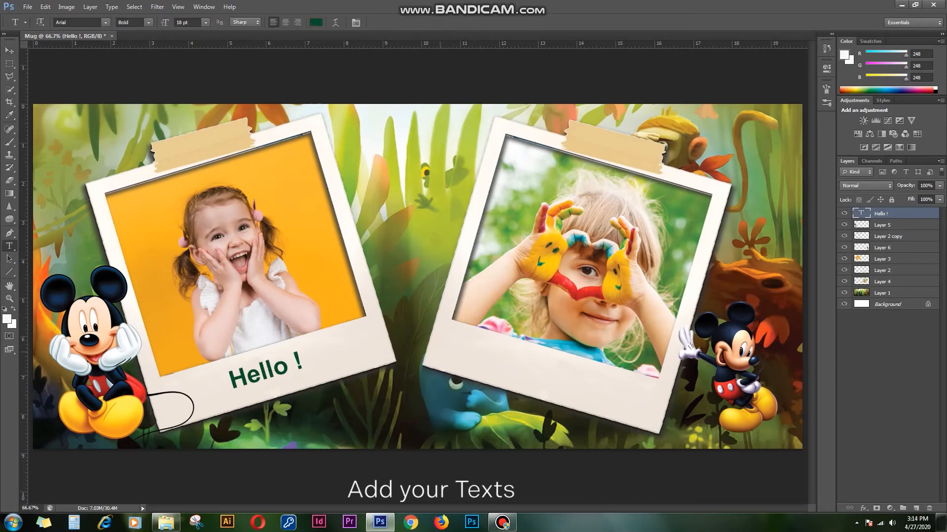
left_click_drag(441, 343, 615, 408)
type("Friends")
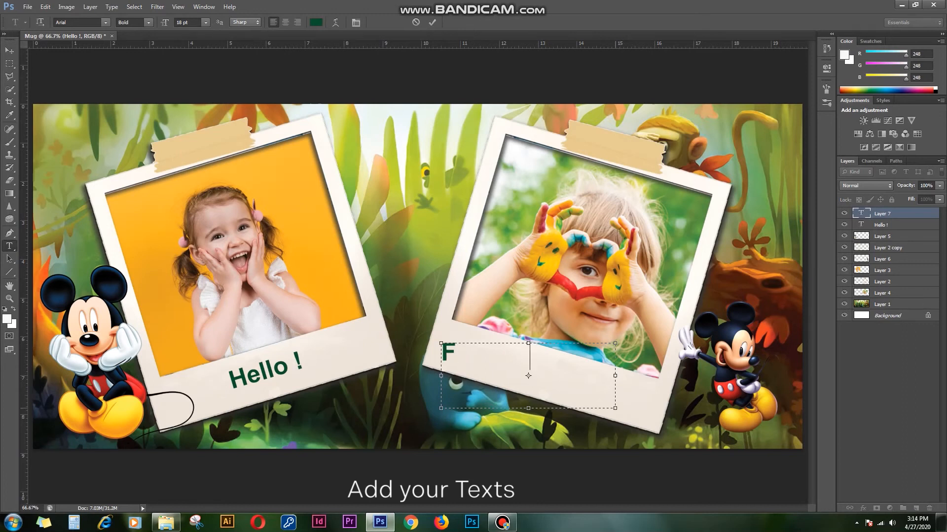
type("...")
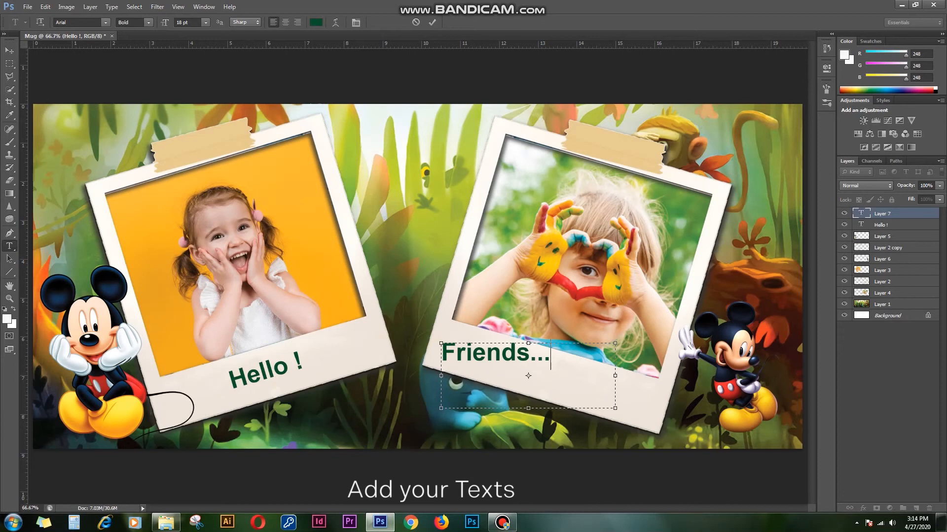
left_click(9, 51)
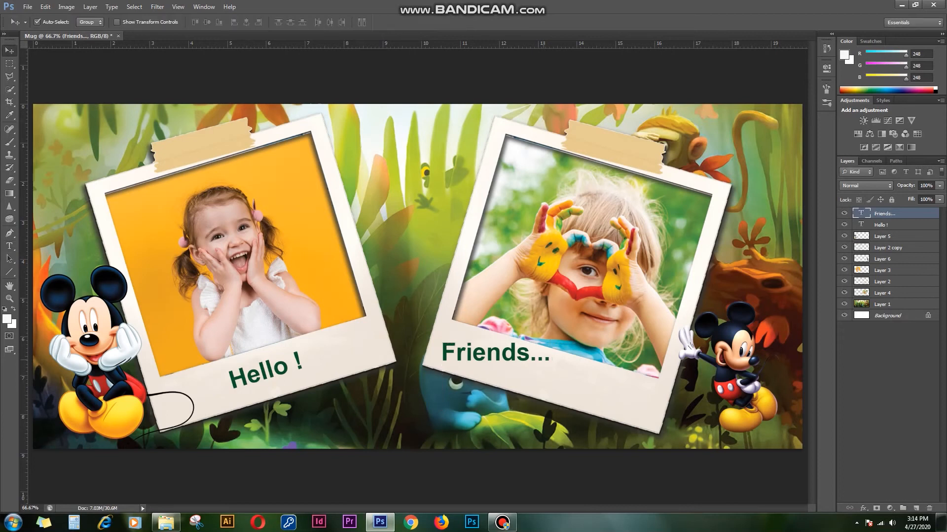
Rotate the "Friends..." text clockwise to match the right frame's tilt and position it on the frame's lower border
key("ctrl+t")
left_click_drag(646, 314, 659, 348)
left_click_drag(508, 326, 554, 345)
key("Return")
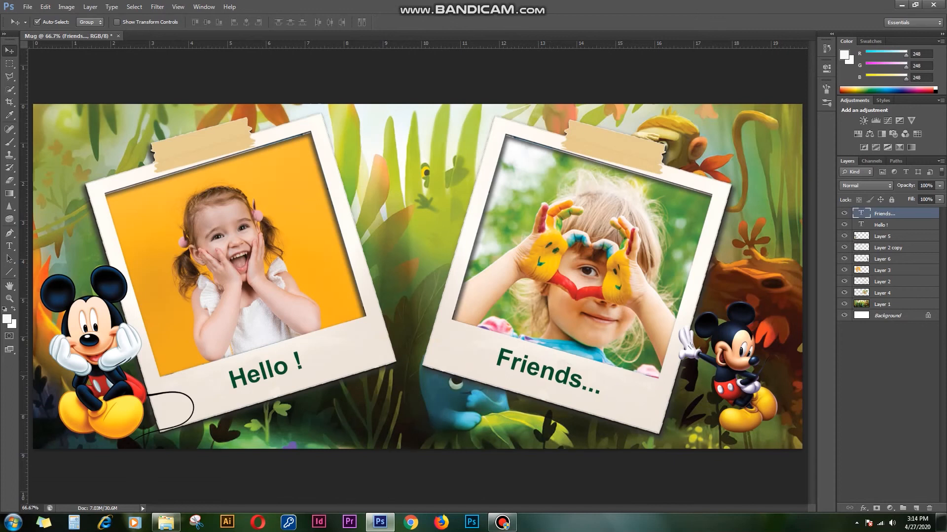
Save the design as a Photoshop file named Mug Design in the YOUTUBE folder, with Maximize Compatibility on
left_click(27, 7)
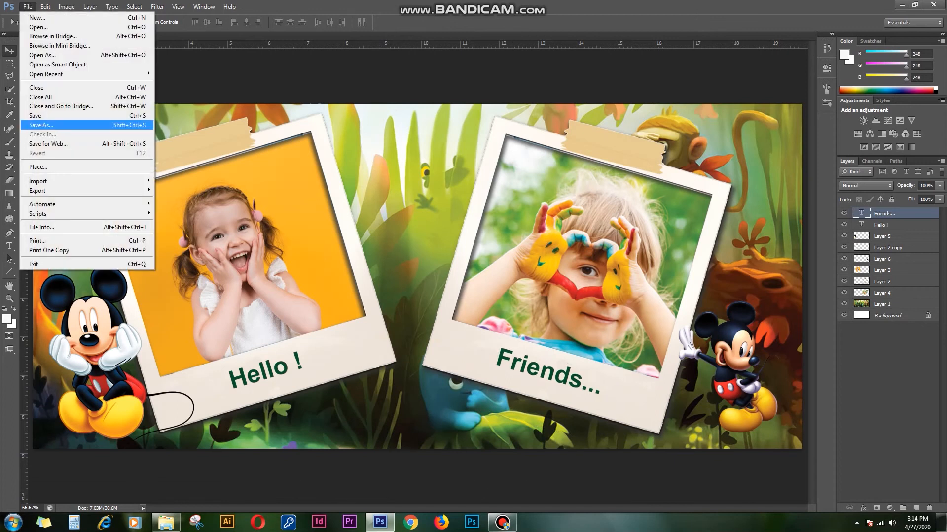
left_click(35, 125)
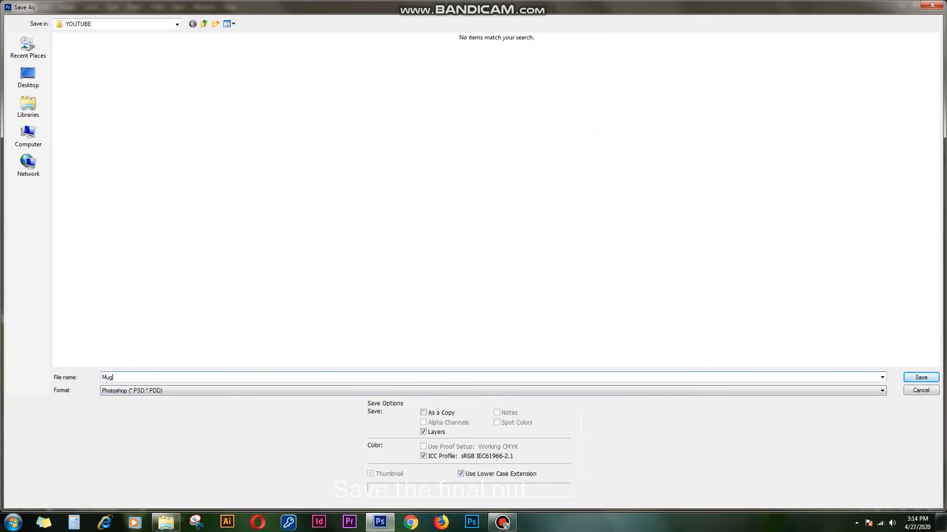
type("De")
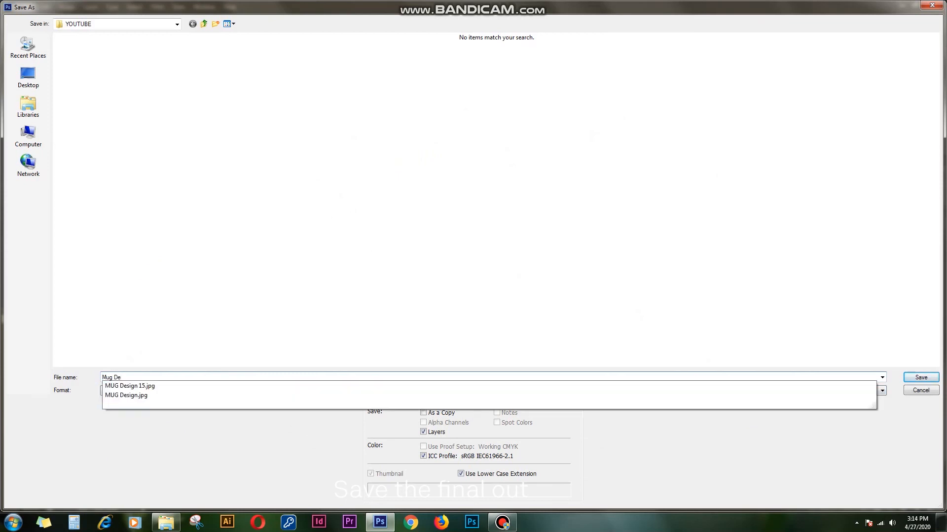
type("sign")
key("Return")
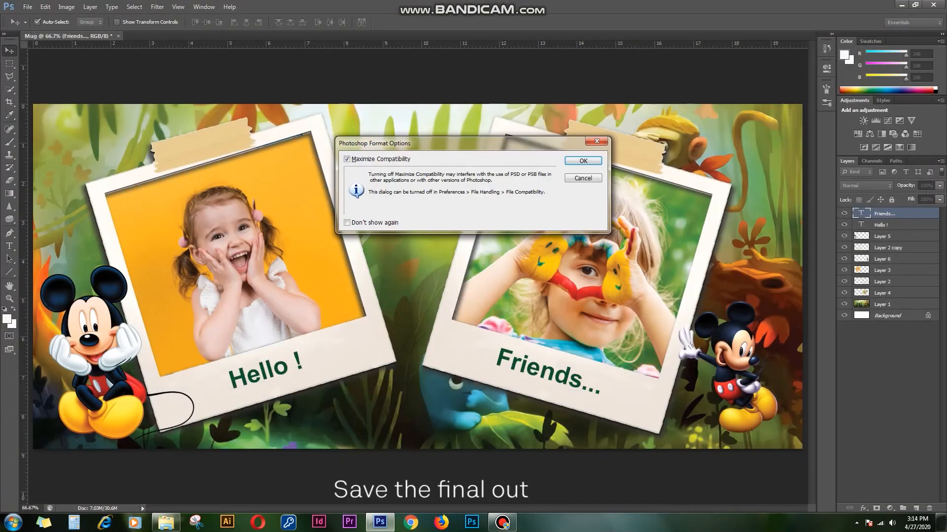
key("Return")
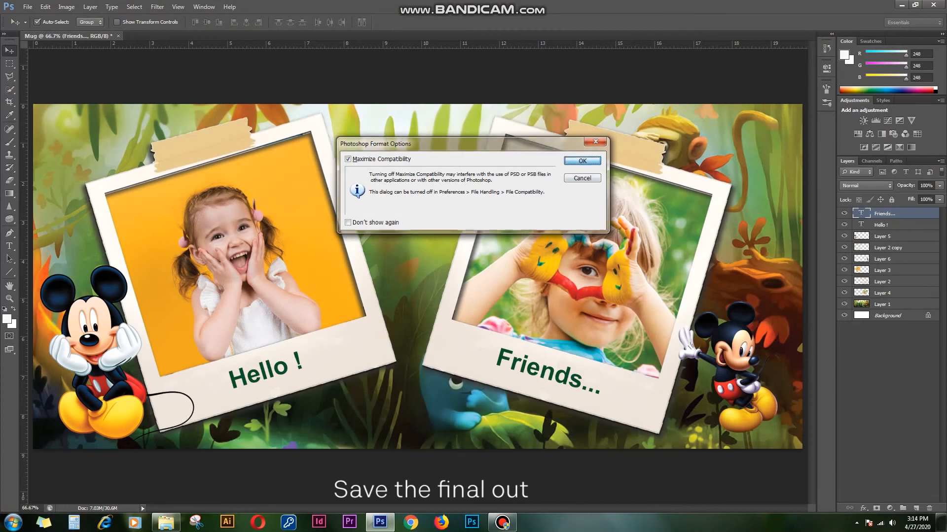
Save a JPEG copy as Mug Design.jpg in the YOUTUBE folder, replacing the existing file, at quality 12 Maximum with Baseline ("Standard")
left_click(28, 7)
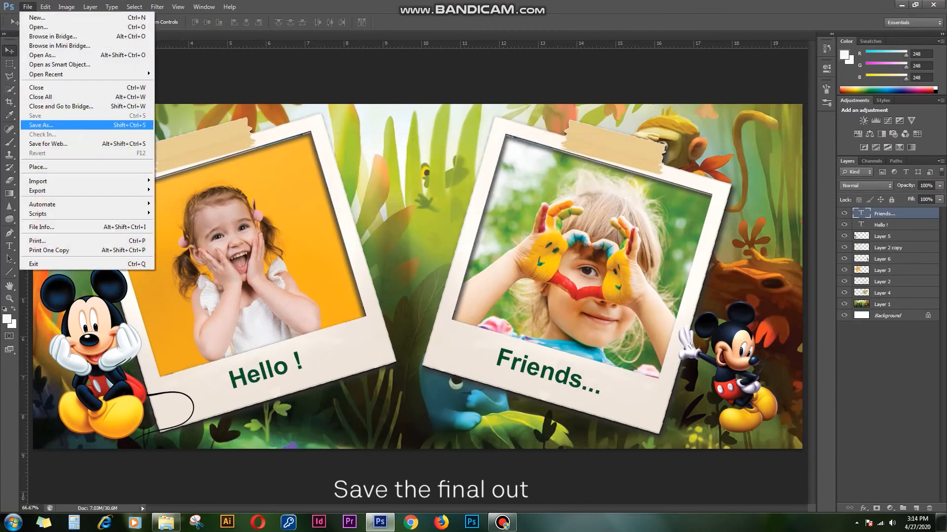
left_click(39, 125)
left_click(492, 391)
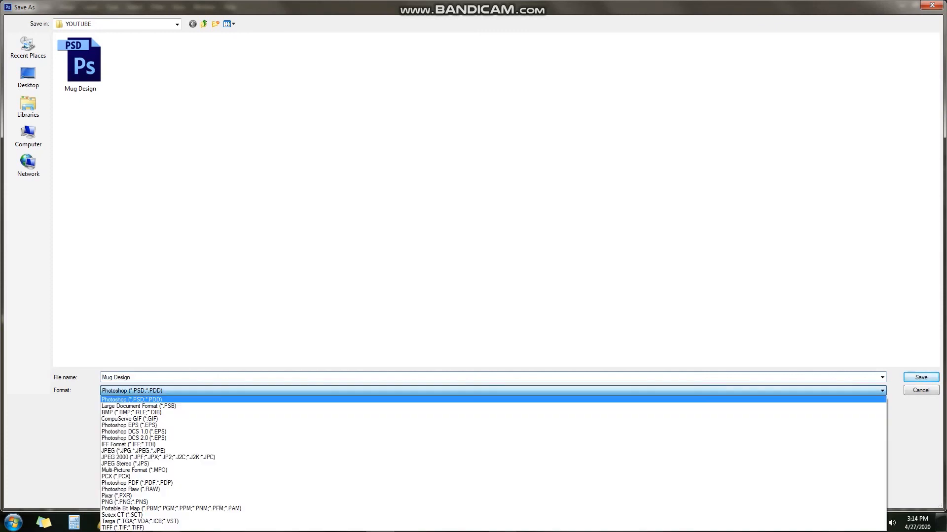
key("Return")
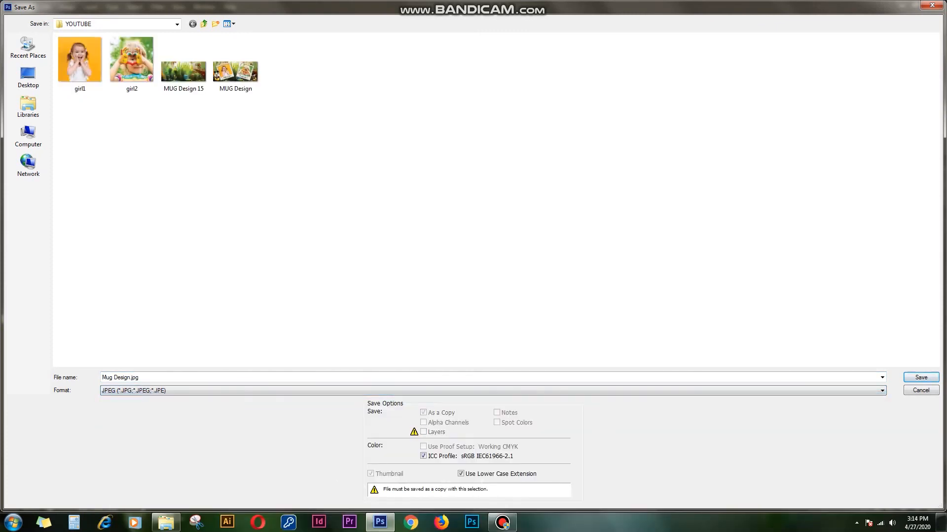
key("Return")
key("Return")
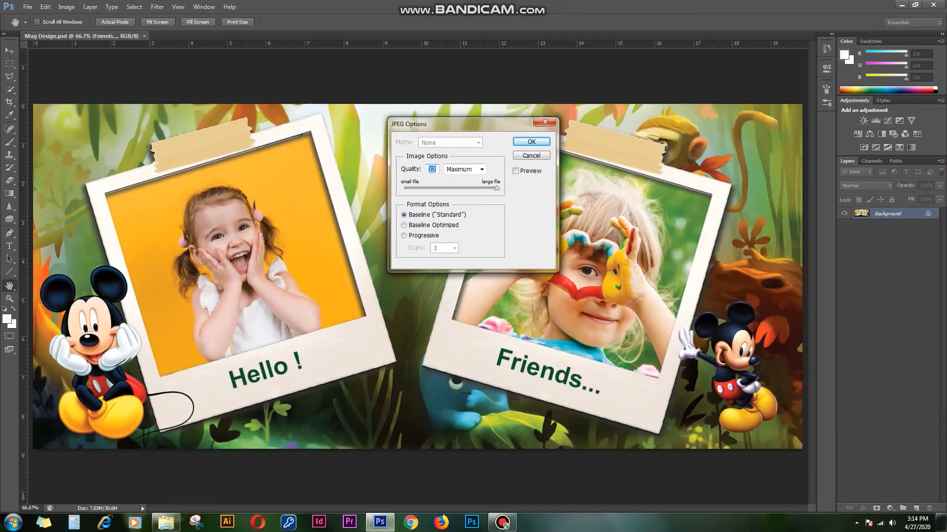
key("Return")
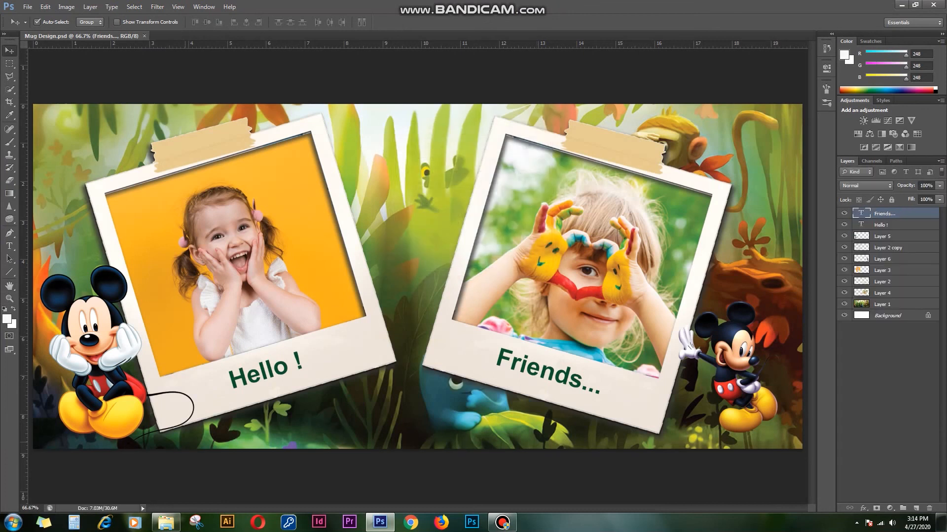
Switch to Windows Explorer and open the MUG Design JPEG from the YOUTUBE folder to view the finished print
left_click(166, 522)
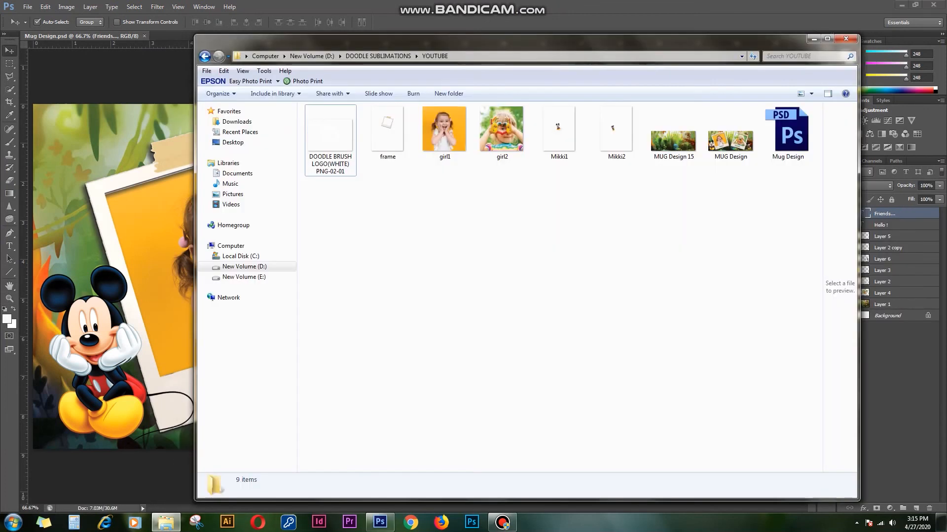
double_click(730, 138)
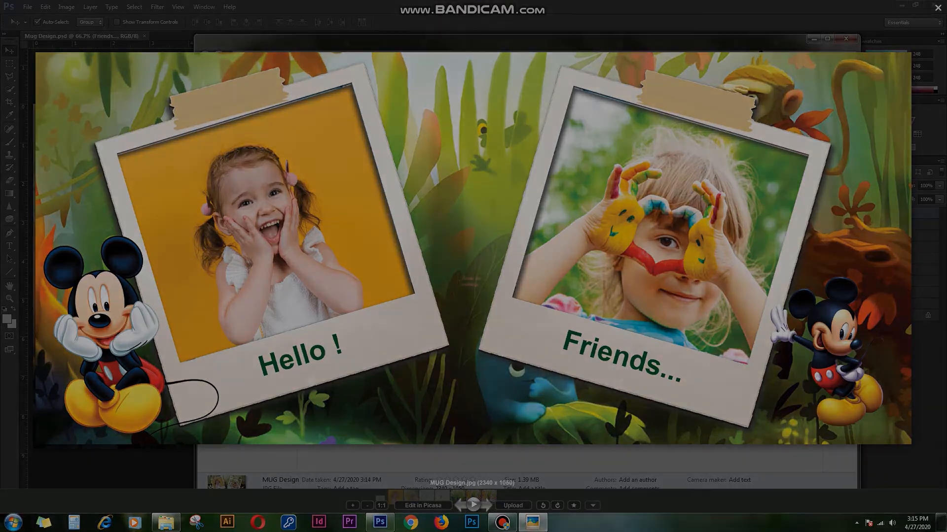
scroll(473, 248, "down", 1)
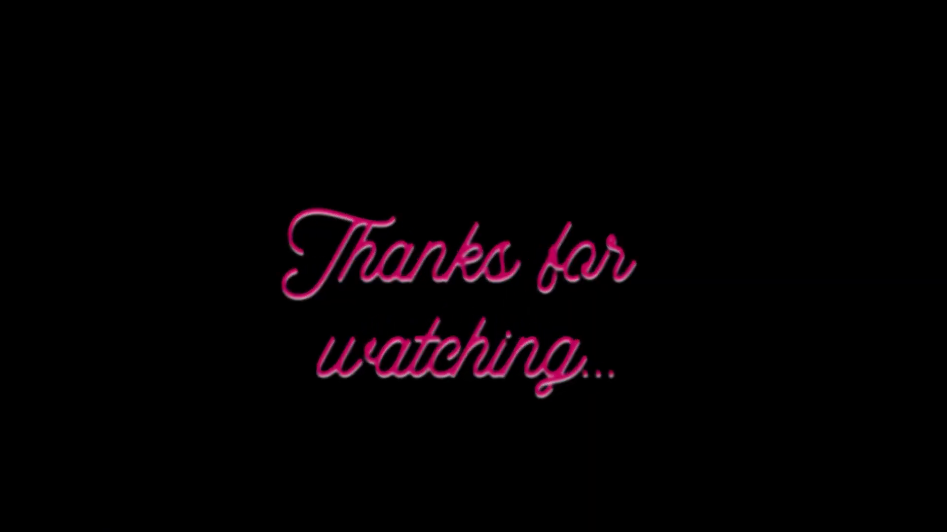